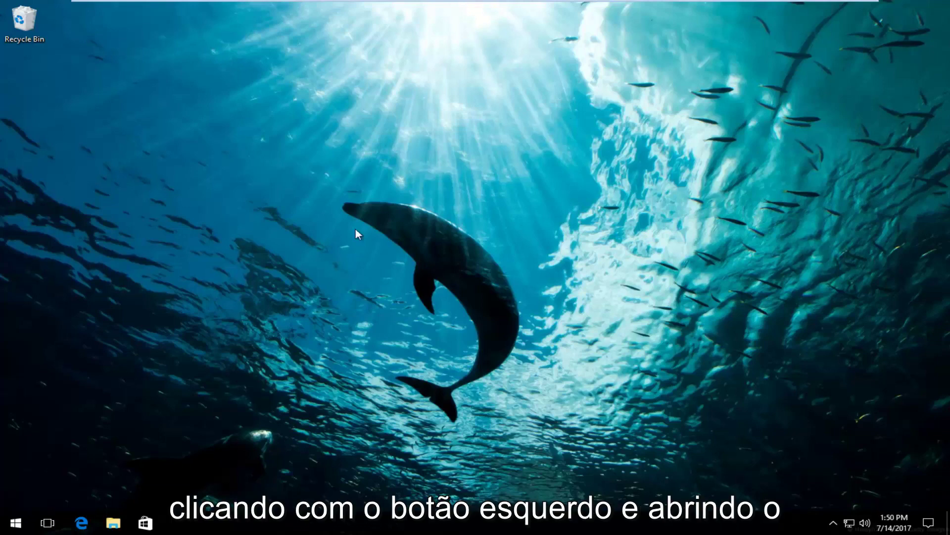
- Search the Start menu for regedit and run it as administrator
click(2, 518)
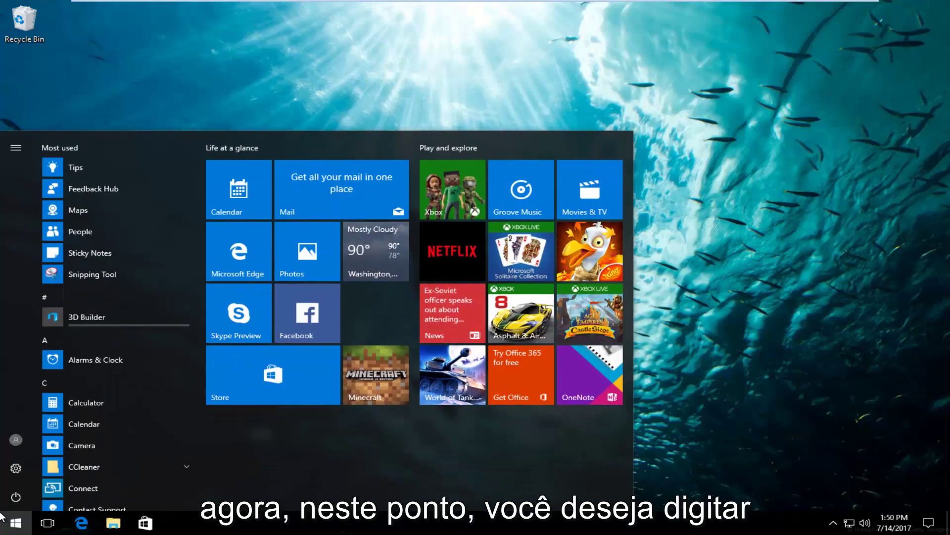
text(regedit)
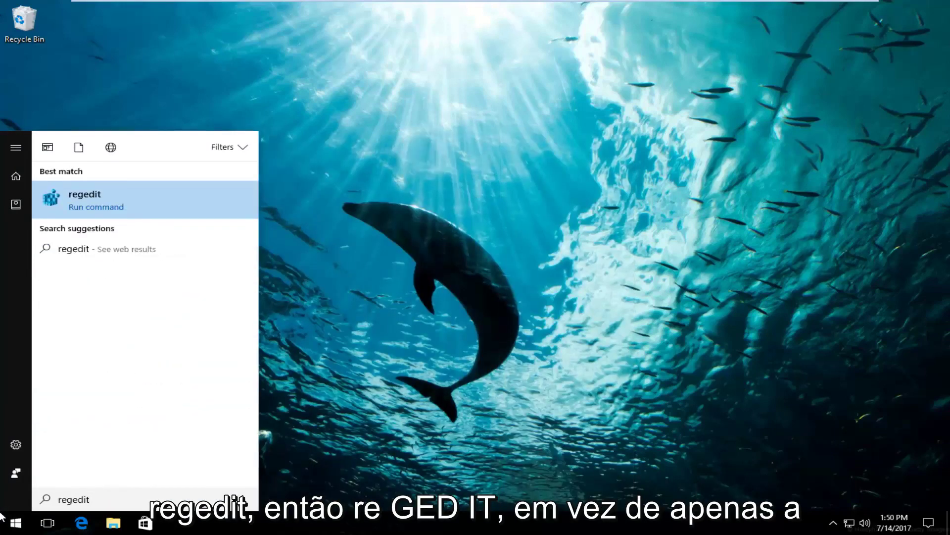
right_click(86, 202)
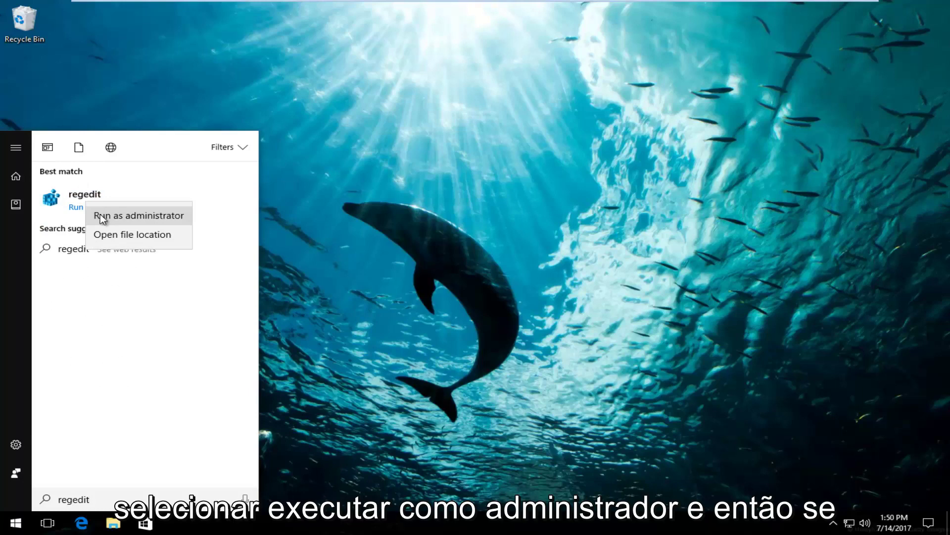
click(101, 215)
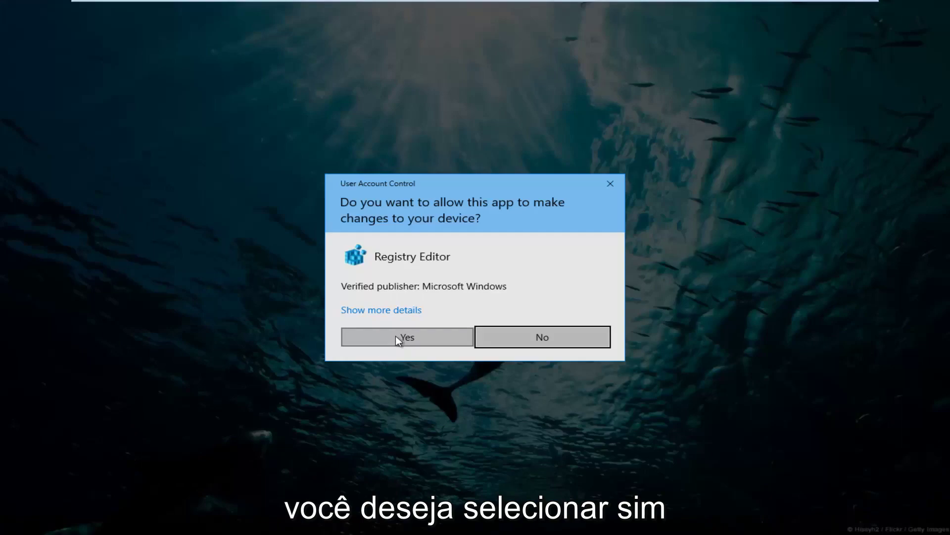
- Approve Registry Editor's UAC prompt and collapse the LanmanServer key
click(396, 337)
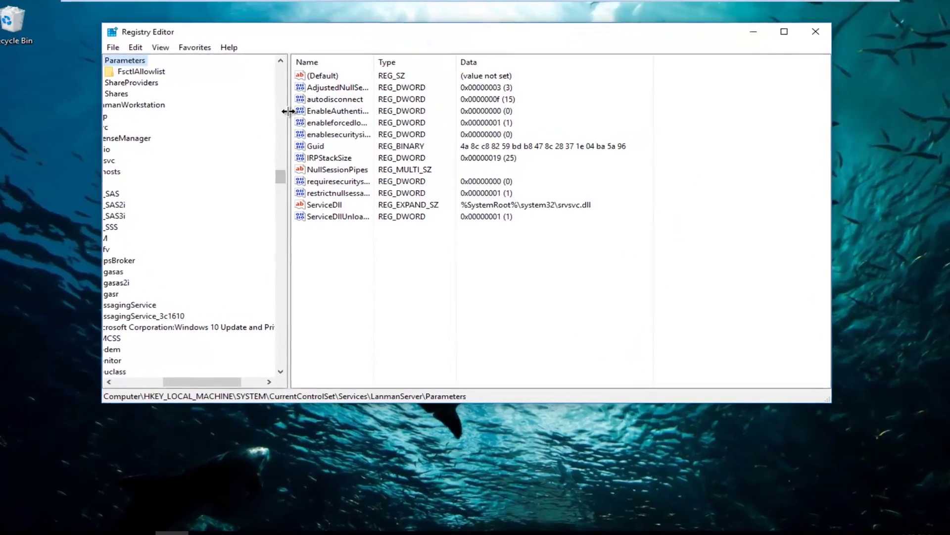
drag(287, 111, 490, 111)
scroll(179, 171, up, 5)
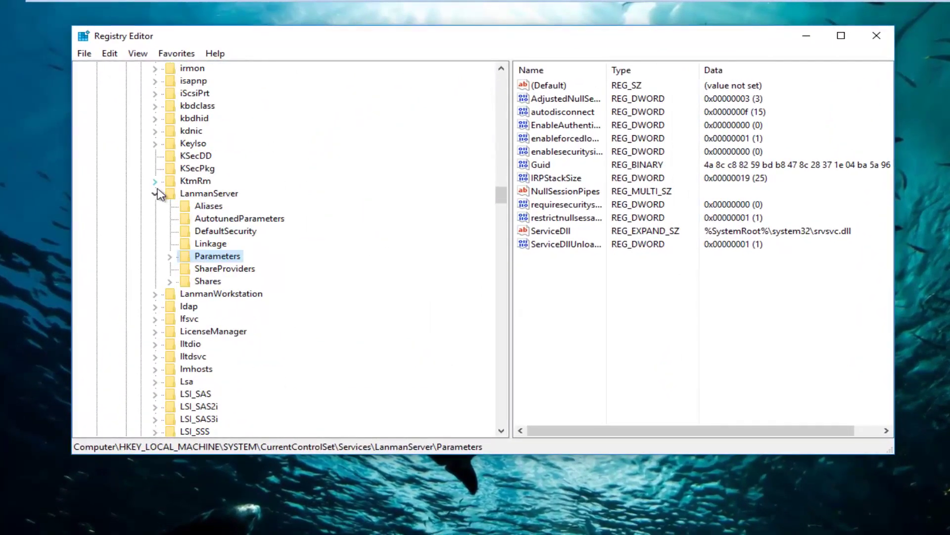
click(155, 193)
- Collapse Services, CurrentControlSet, SYSTEM and HKEY_LOCAL_MACHINE in the key tree
scroll(157, 196, up, 20)
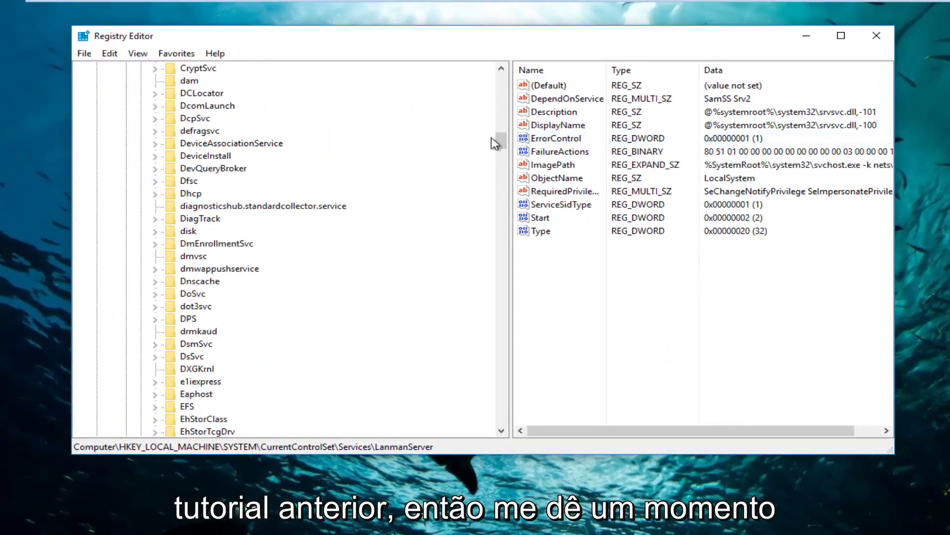
drag(495, 144, 502, 80)
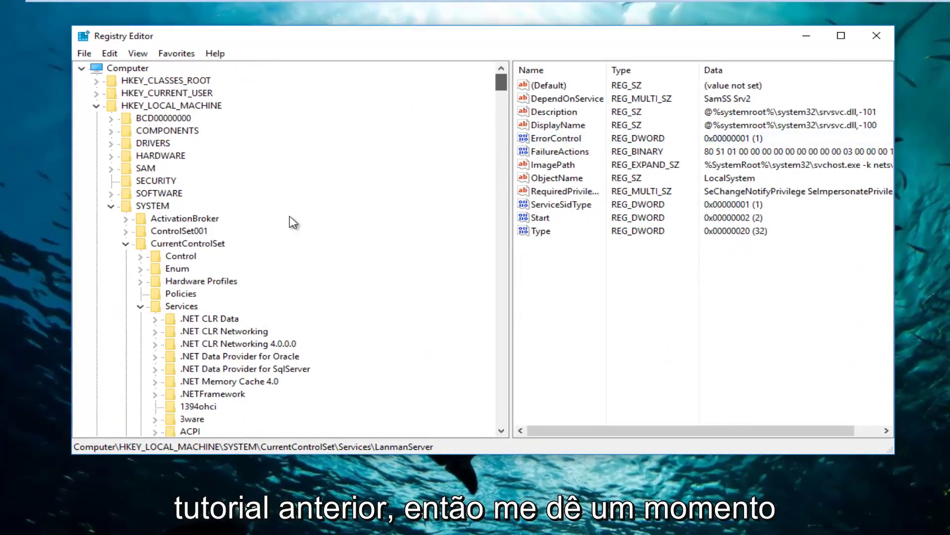
click(141, 307)
click(126, 244)
click(111, 206)
click(97, 106)
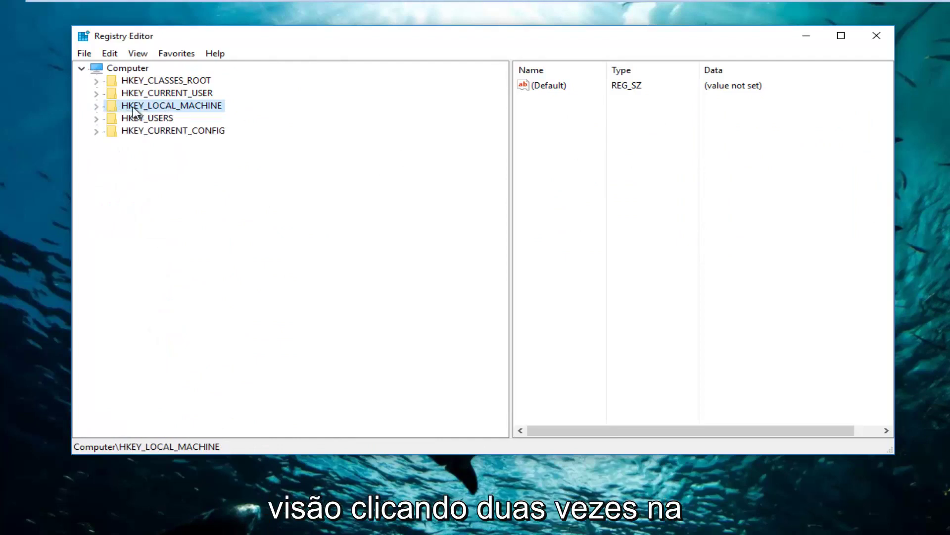
- Expand HKEY_LOCAL_MACHINE, SOFTWARE, Microsoft and Windows in the key tree
click(97, 107)
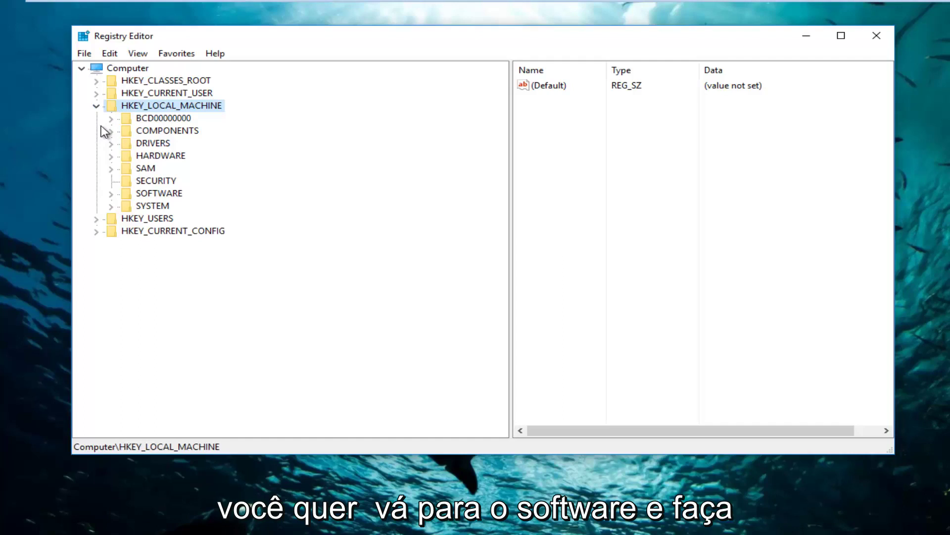
click(110, 193)
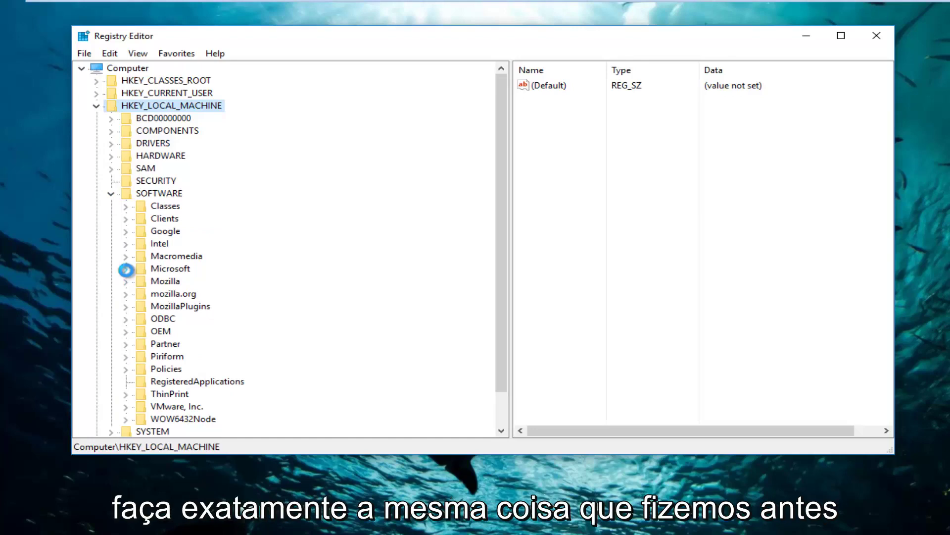
click(126, 269)
scroll(127, 274, down, 18)
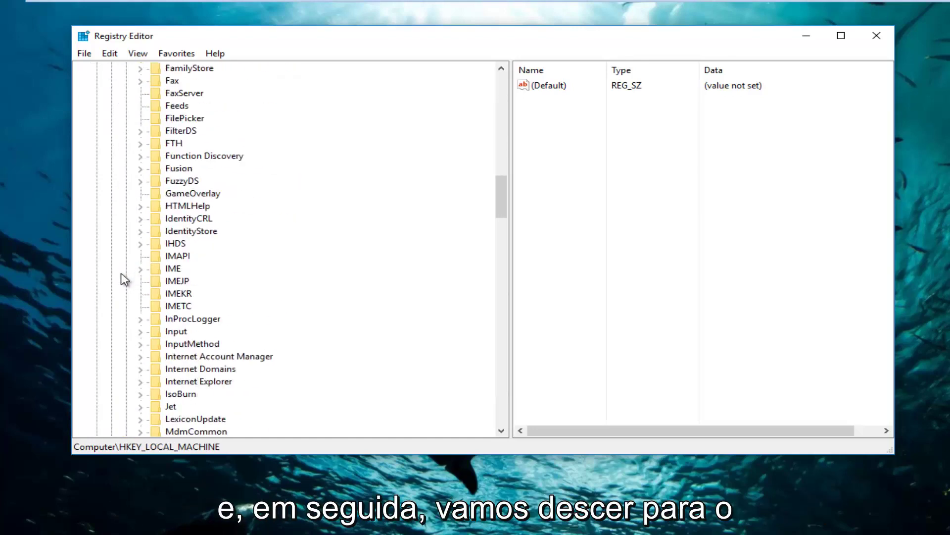
scroll(125, 275, down, 20)
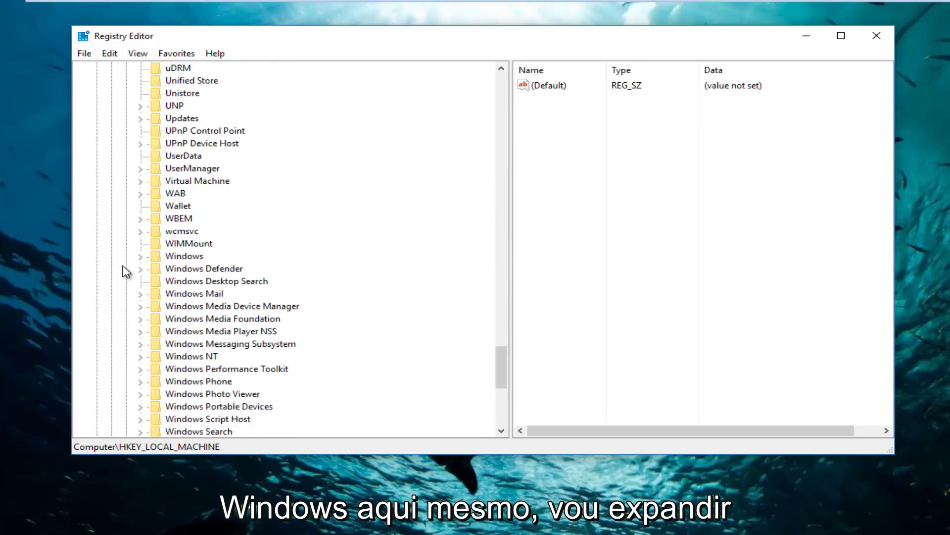
click(171, 256)
click(140, 257)
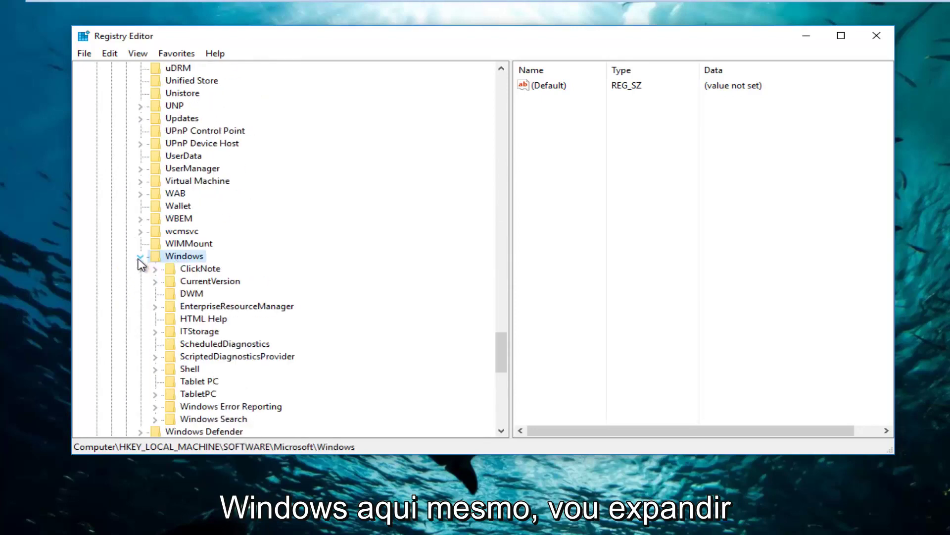
- Expand CurrentVersion and Explorer, then select the Advanced key to show its values
scroll(198, 292, down, 1)
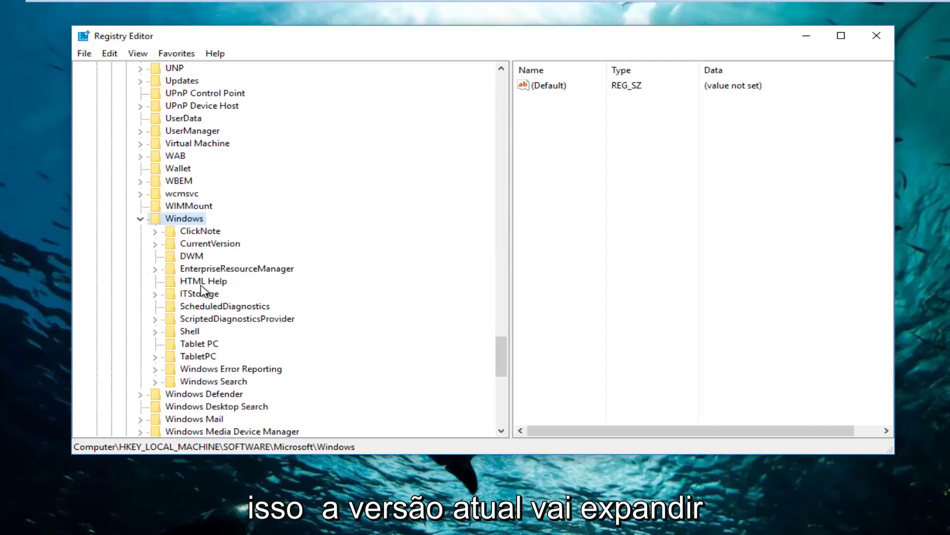
click(205, 243)
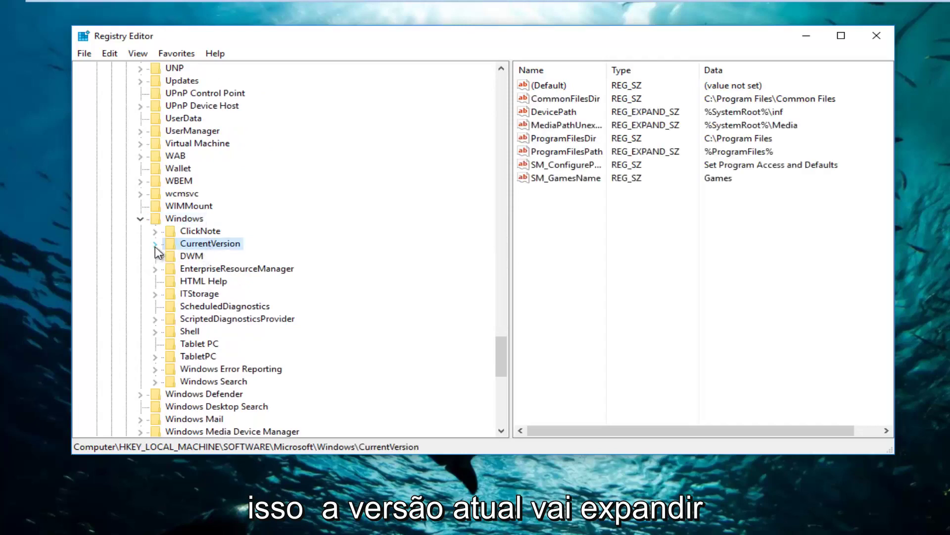
click(155, 245)
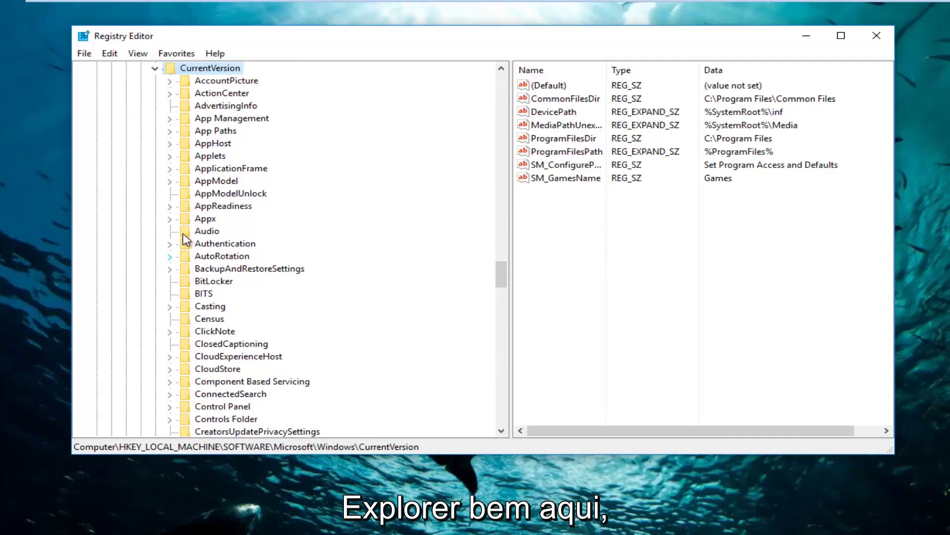
scroll(237, 281, down, 5)
scroll(189, 371, down, 1)
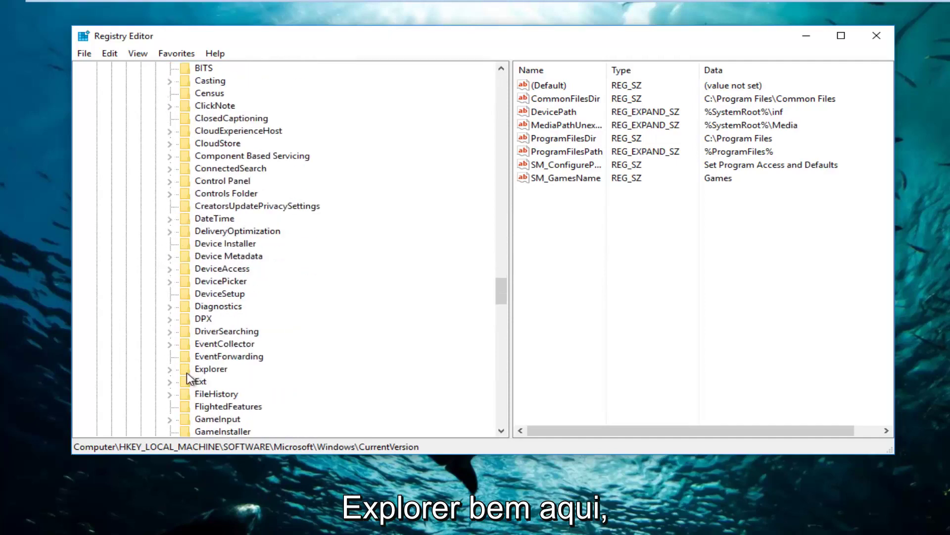
click(190, 370)
click(170, 370)
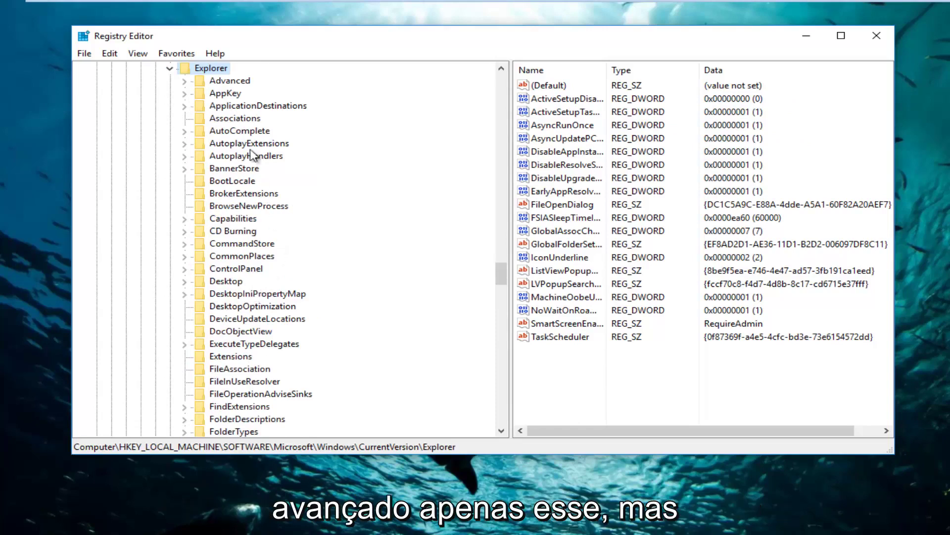
click(227, 82)
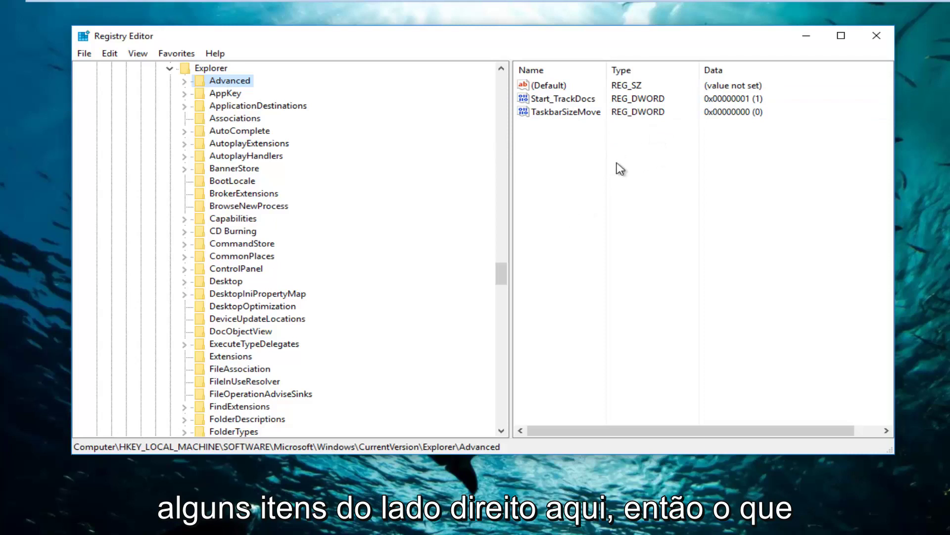
- Create a new DWORD (32-bit) value in Advanced named UseOLEDTaskbarTransparency
drag(511, 124, 399, 138)
right_click(465, 150)
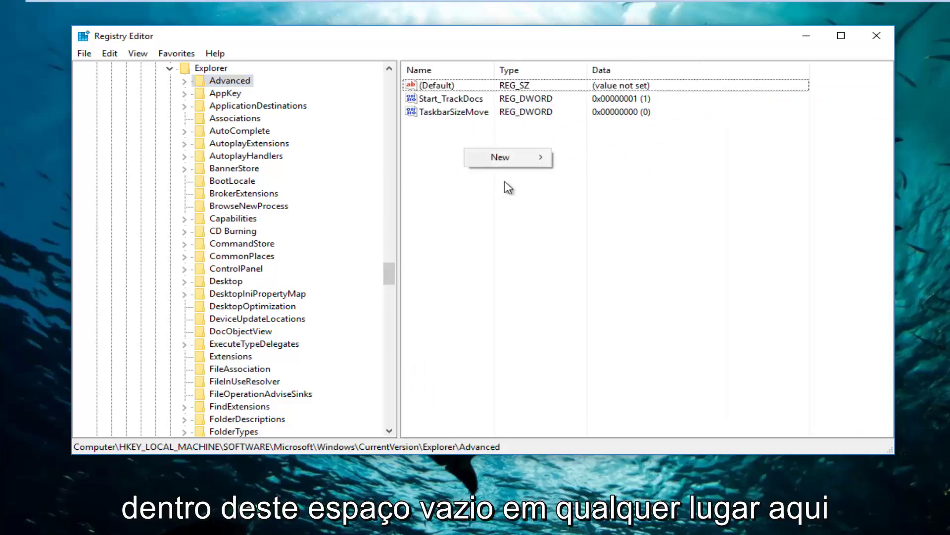
click(495, 159)
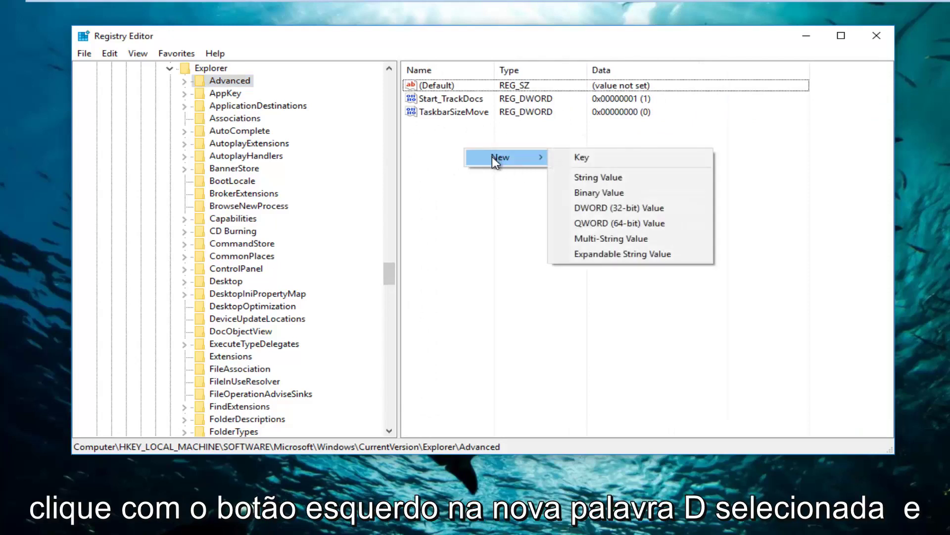
click(608, 209)
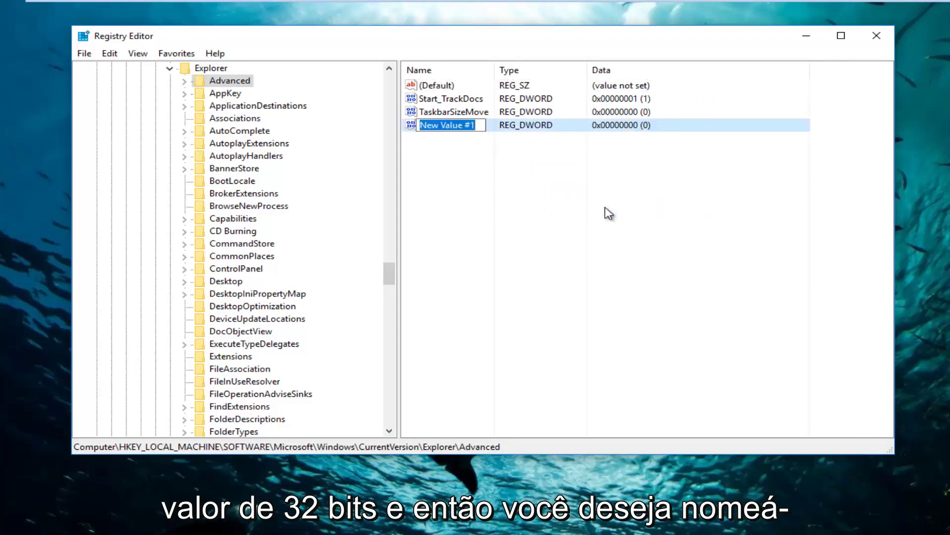
text(Use)
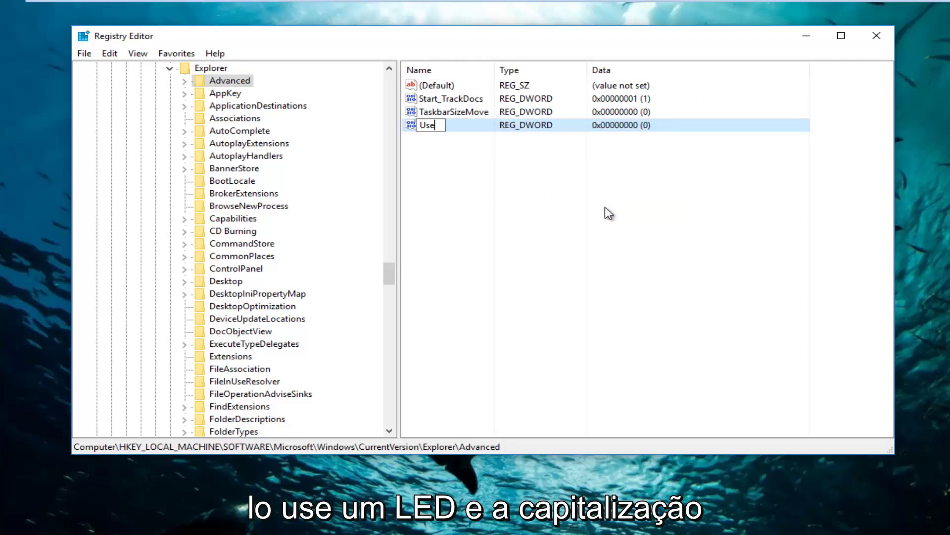
text(OLED)
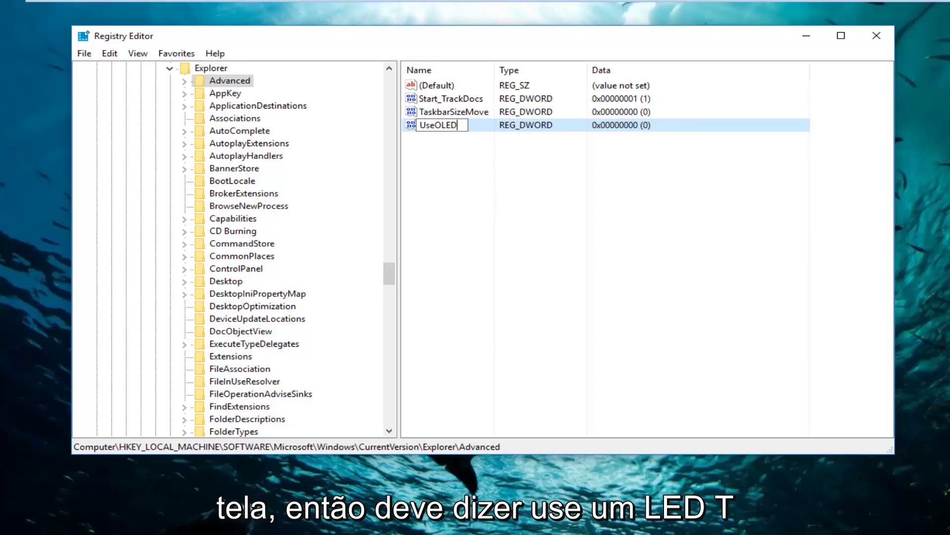
text(Taskbar)
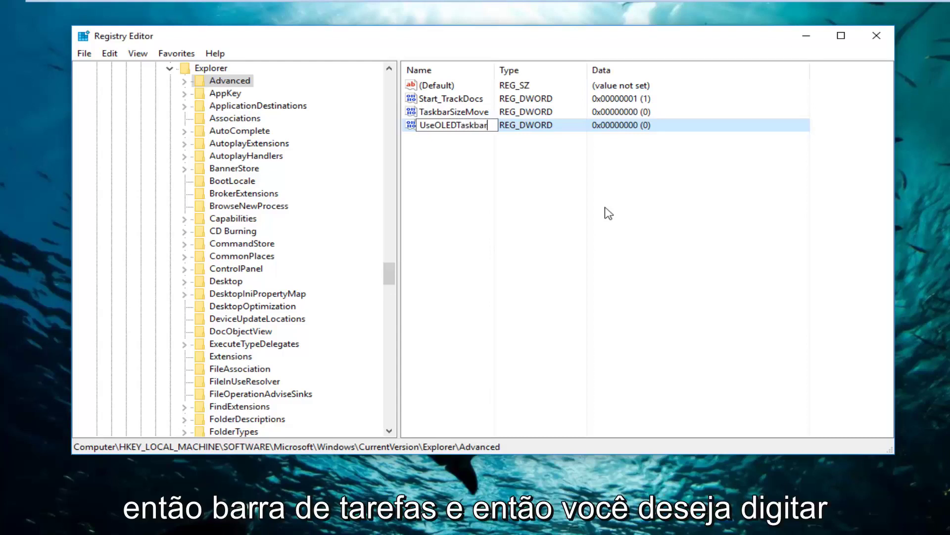
text(Tr)
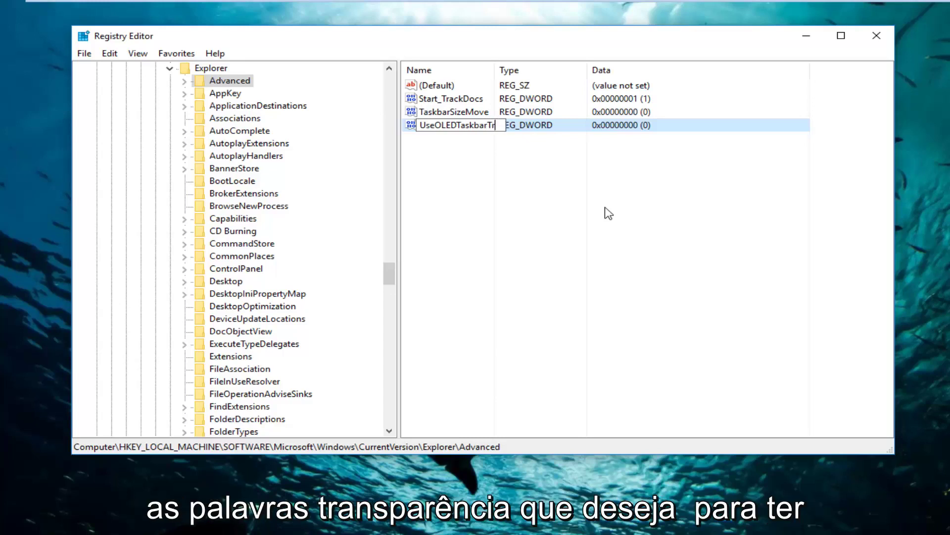
text(ansparenc)
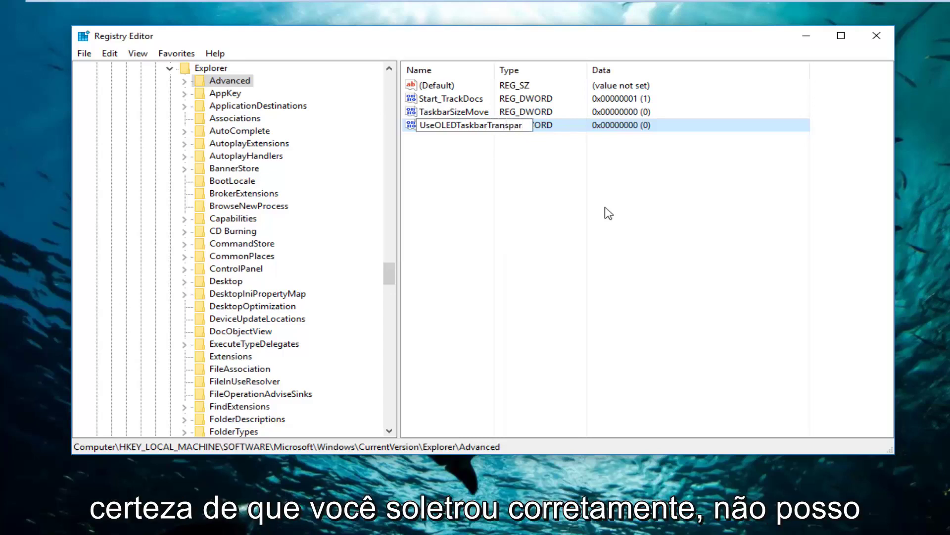
text(y)
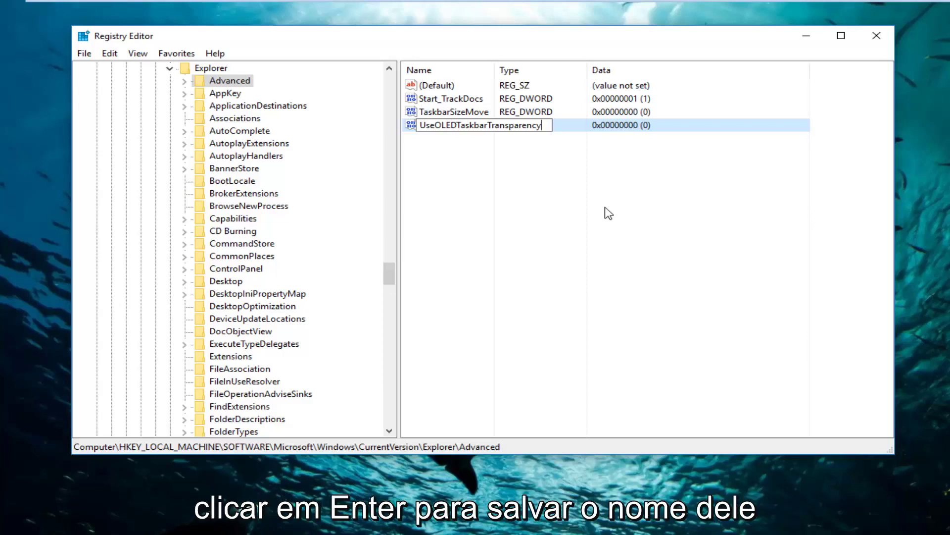
- Commit the UseOLEDTaskbarTransparency name and set its value data to 1
key(Return)
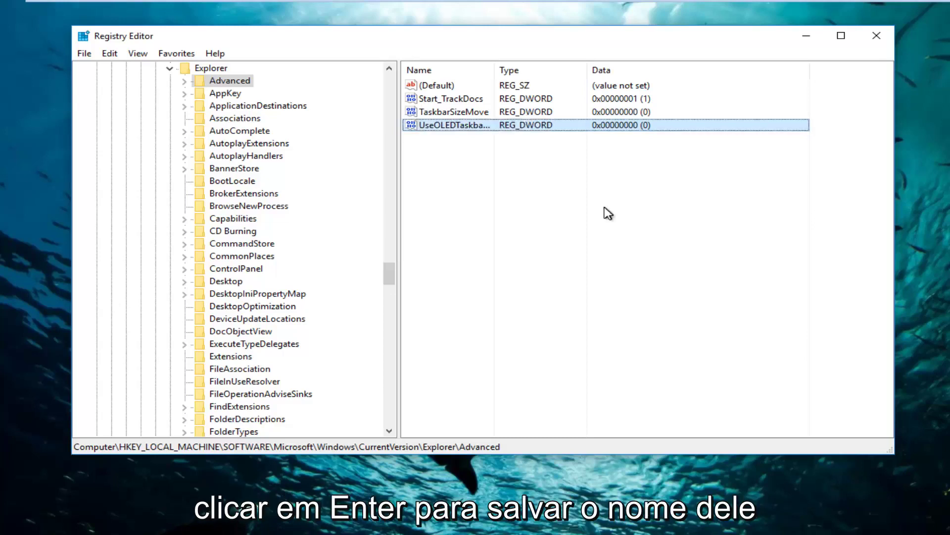
drag(494, 68, 592, 66)
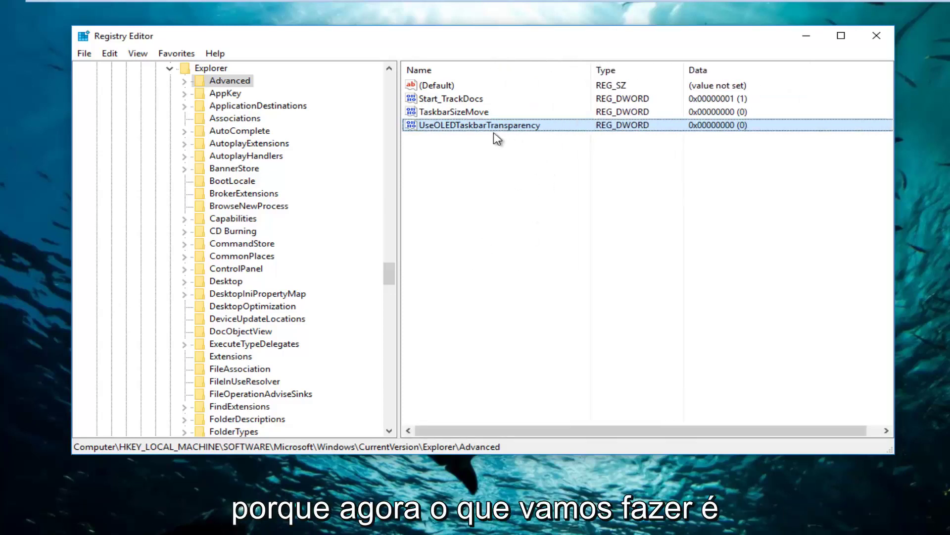
click(482, 125)
double_click(481, 125)
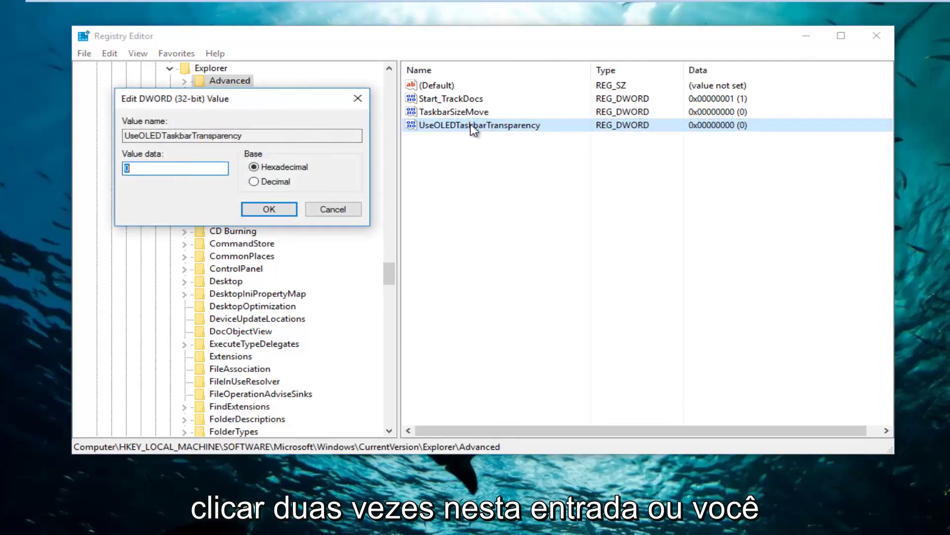
drag(282, 107, 604, 179)
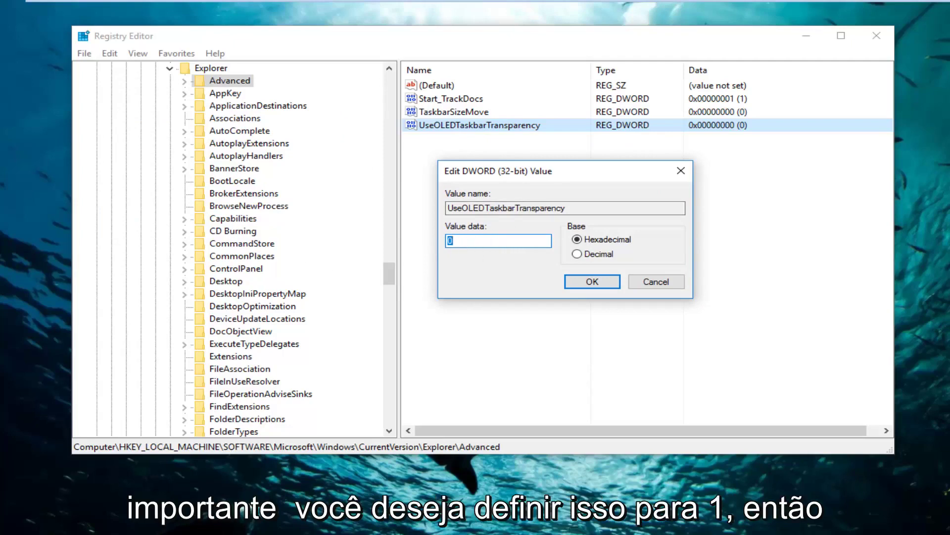
text(1)
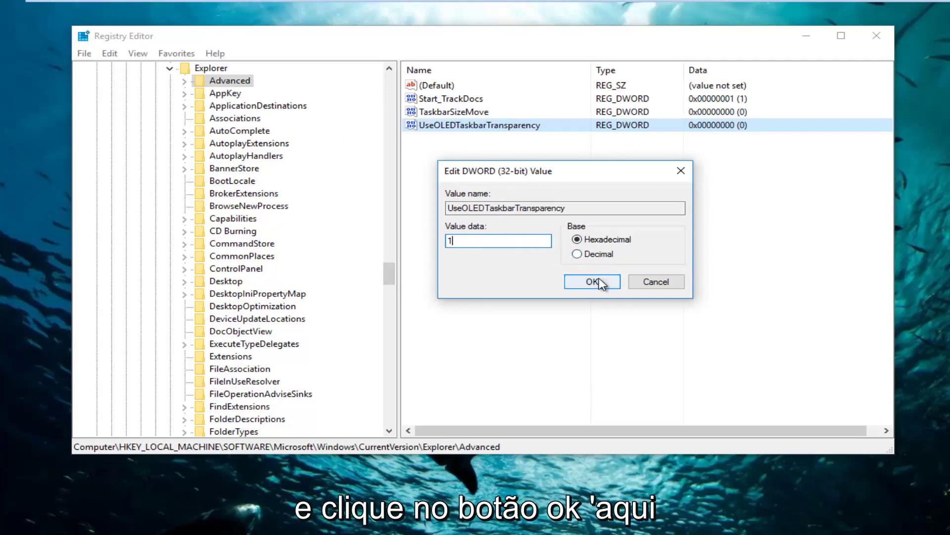
click(585, 282)
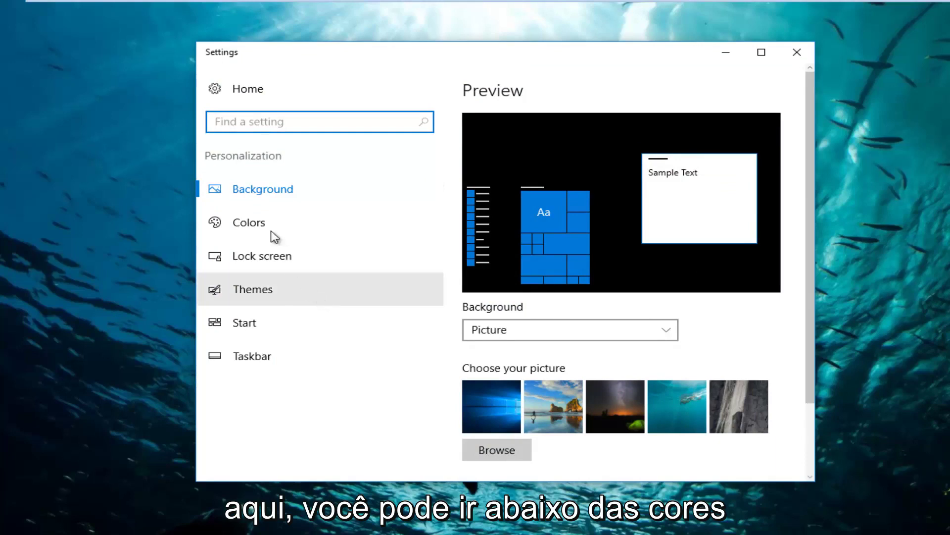
- On the Colors page, toggle 'Make Start, taskbar, and action center transparent' off and back on
click(240, 221)
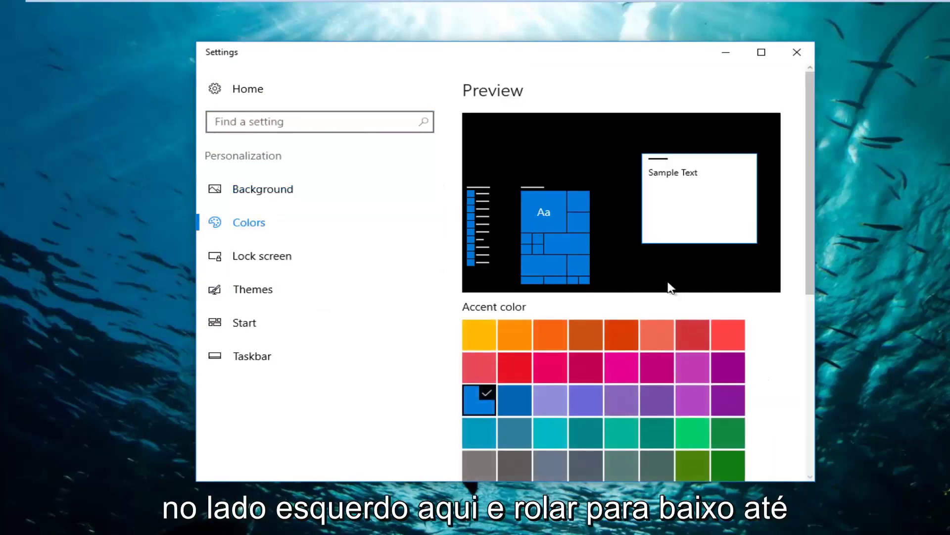
scroll(646, 282, down, 6)
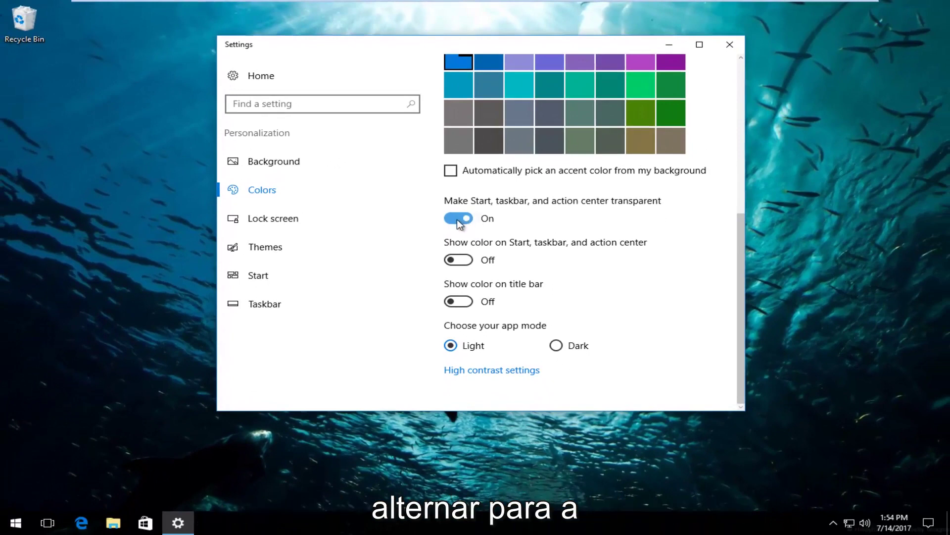
click(459, 219)
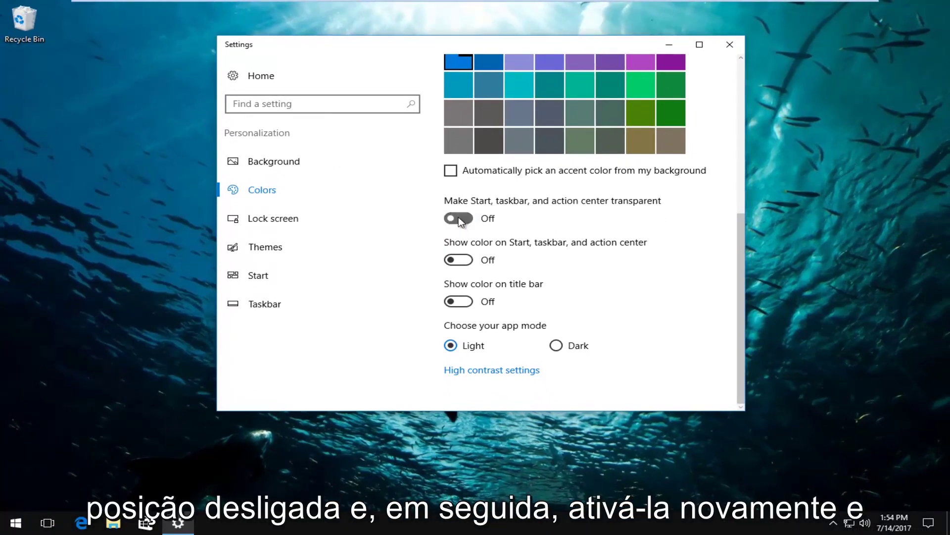
click(459, 219)
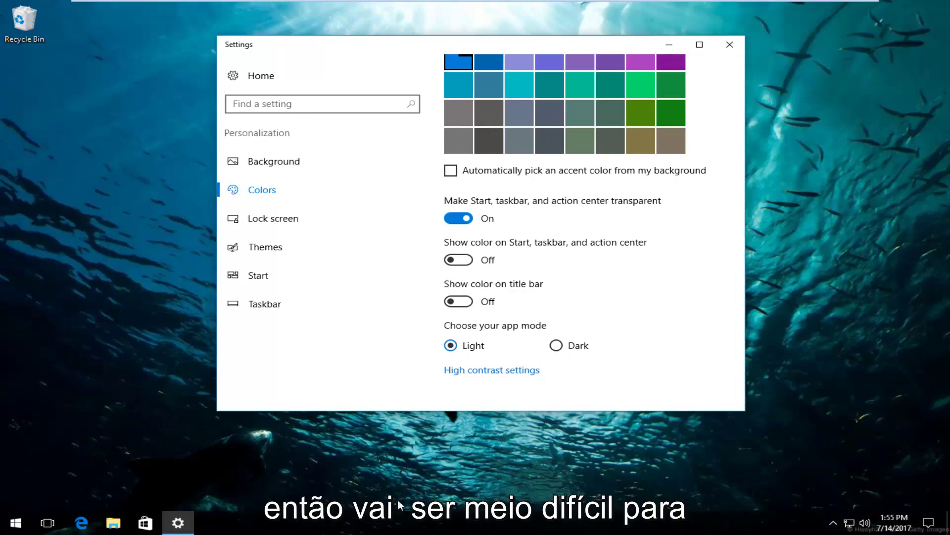
click(455, 224)
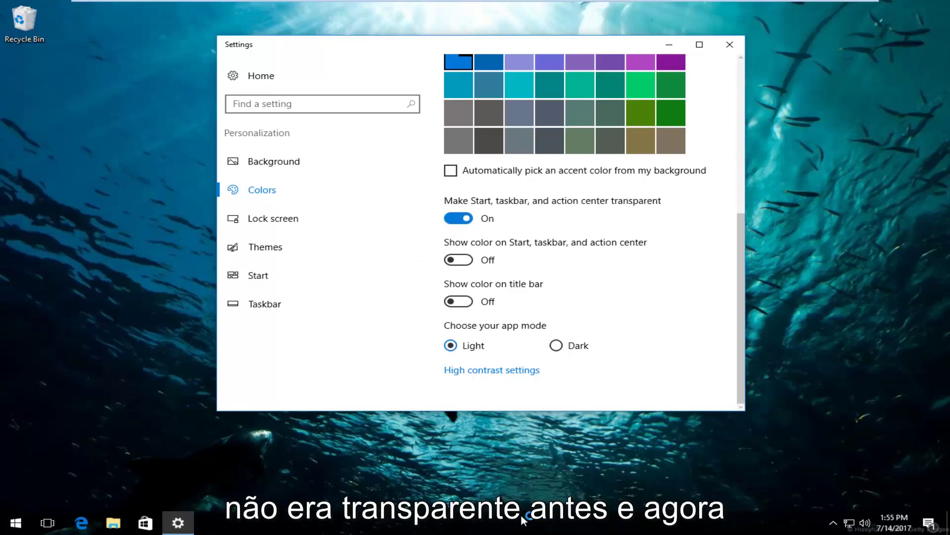
click(514, 300)
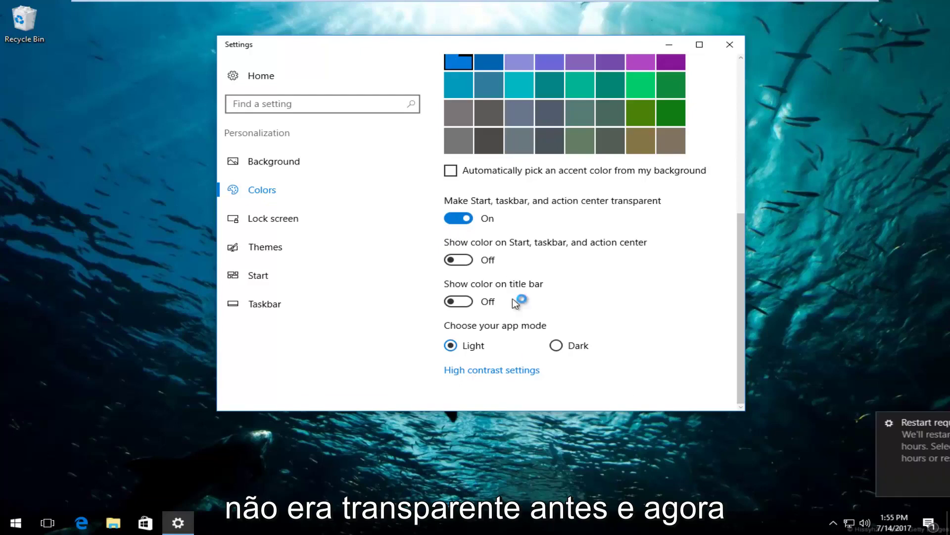
- Dismiss the Restart required notification and close the Settings window
click(939, 422)
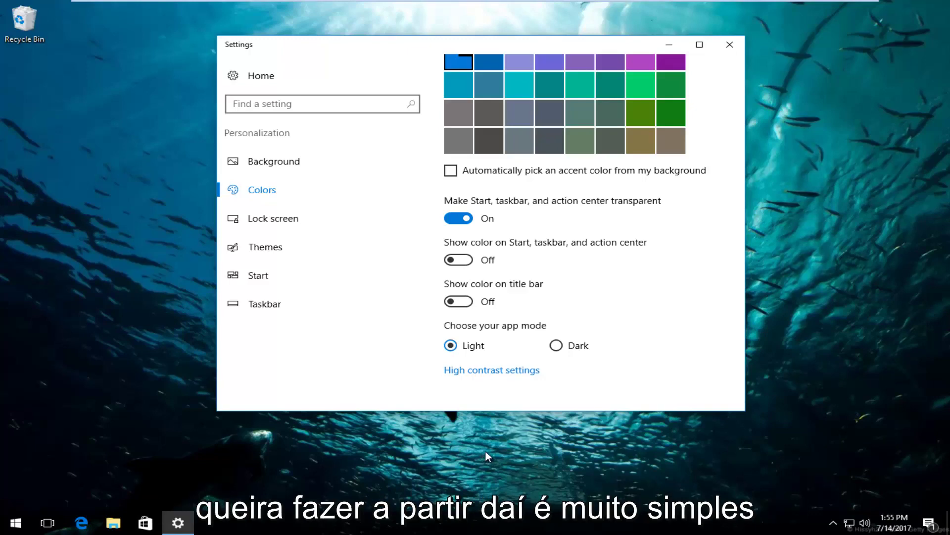
click(731, 44)
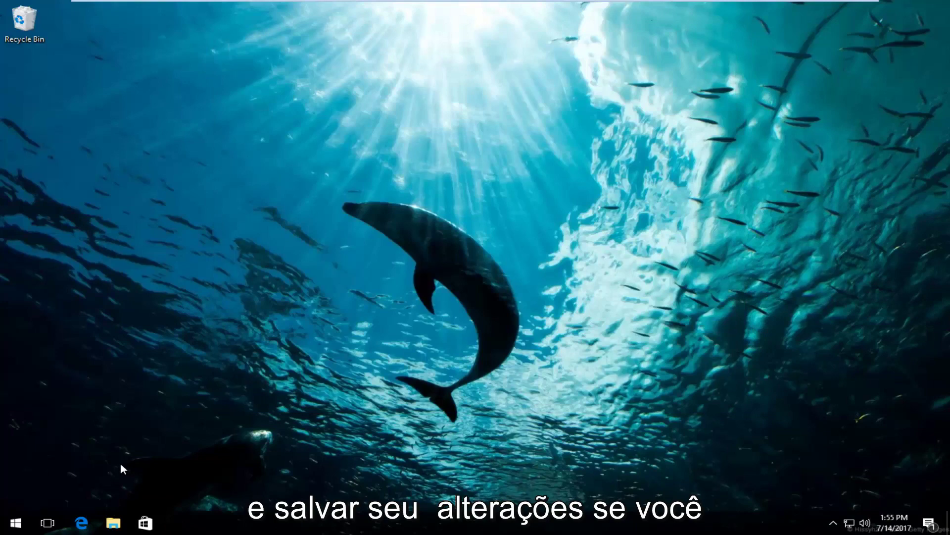